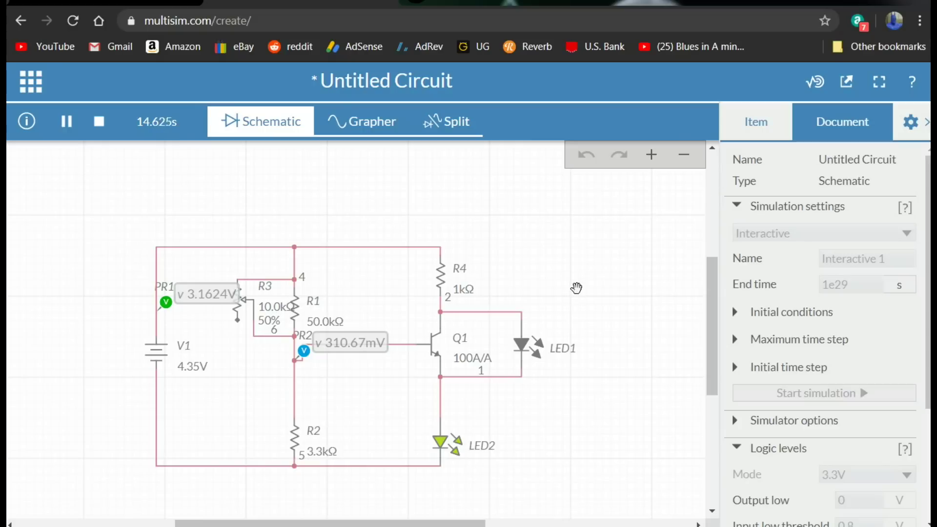
Annotate the V1 battery, R1/R2 divider, R3 potentiometer, LED2 and LED1, then clear the drawings
key("ctrl+shift+1")
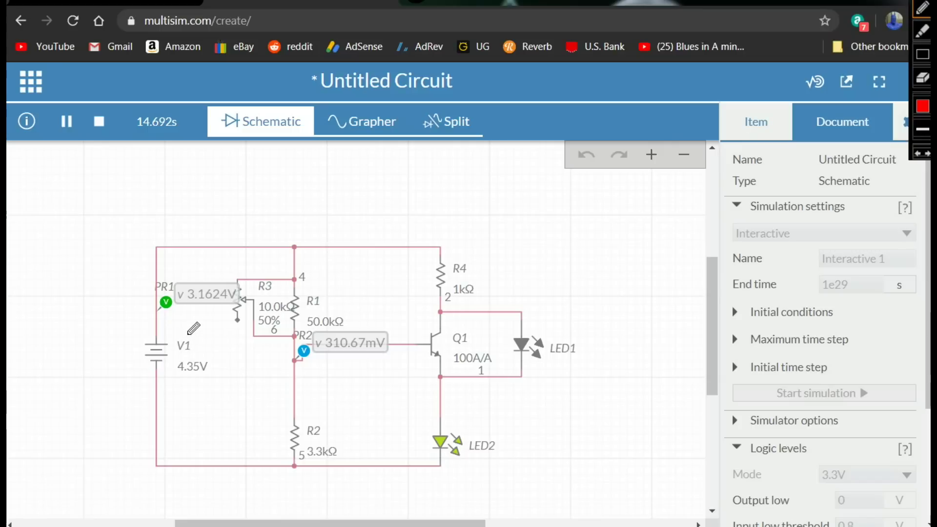
mouse_move(190, 333)
left_mouse_down()
mouse_move(129, 338)
mouse_move(136, 371)
mouse_move(204, 383)
mouse_move(224, 353)
mouse_move(187, 326)
left_mouse_up()
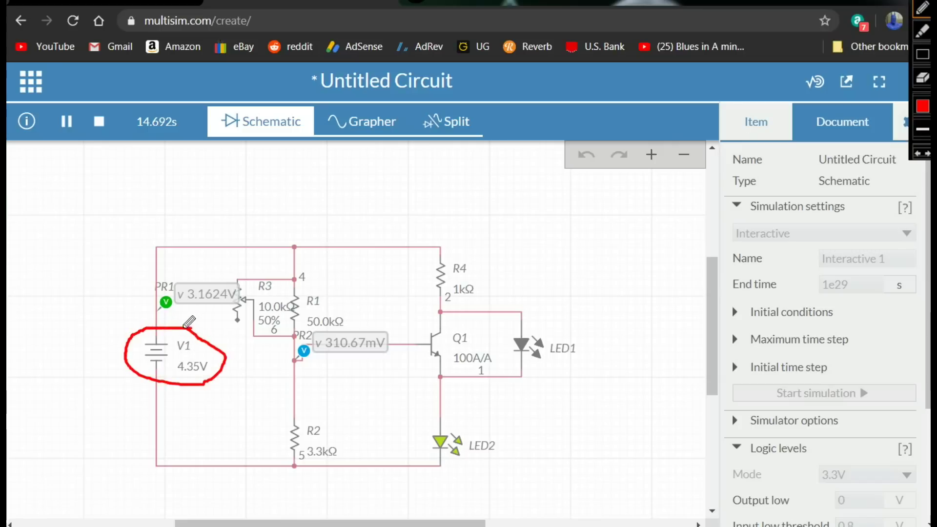
mouse_move(313, 261)
left_mouse_down()
mouse_move(291, 284)
mouse_move(284, 313)
mouse_move(281, 425)
mouse_move(291, 451)
mouse_move(308, 453)
mouse_move(339, 394)
mouse_move(344, 330)
mouse_move(320, 261)
left_mouse_up()
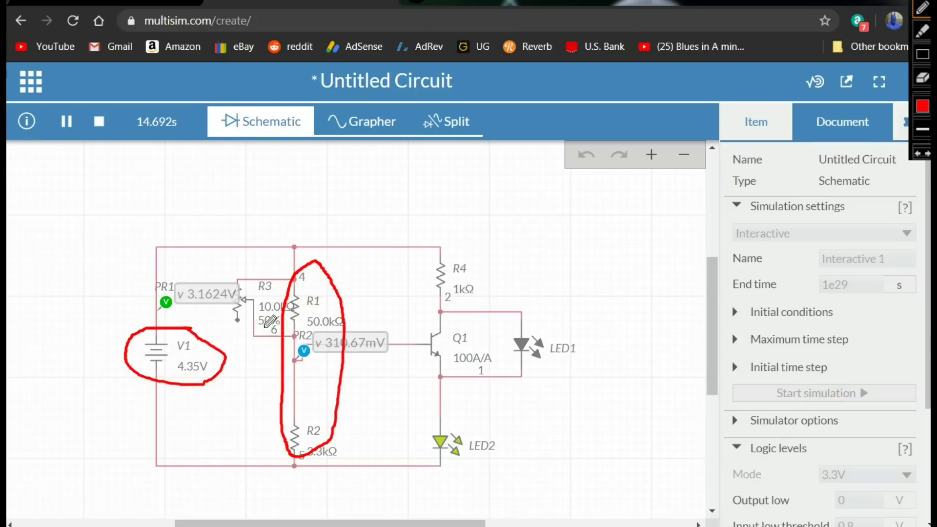
mouse_move(243, 275)
left_mouse_down()
mouse_move(219, 304)
mouse_move(231, 329)
mouse_move(253, 308)
mouse_move(223, 269)
left_mouse_up()
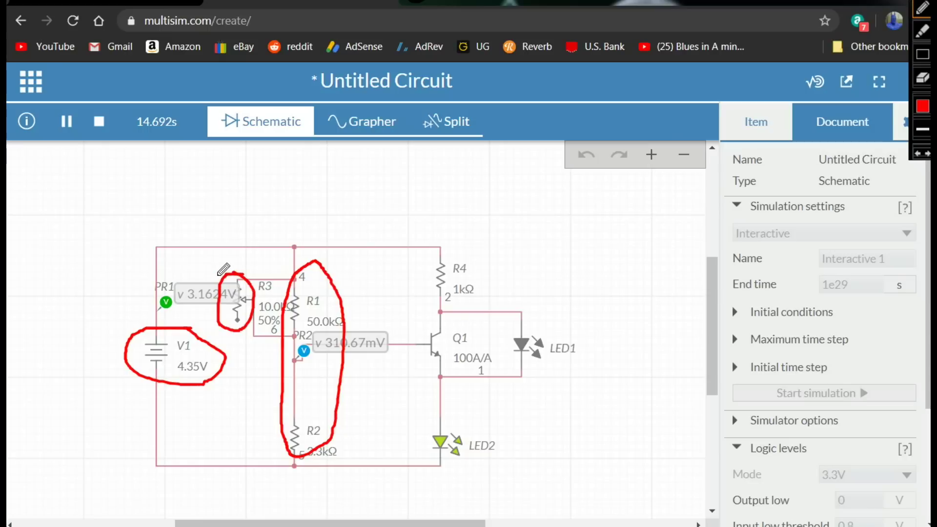
mouse_move(470, 415)
left_mouse_down()
mouse_move(426, 421)
mouse_move(418, 445)
mouse_move(462, 463)
mouse_move(493, 438)
mouse_move(462, 413)
left_mouse_up()
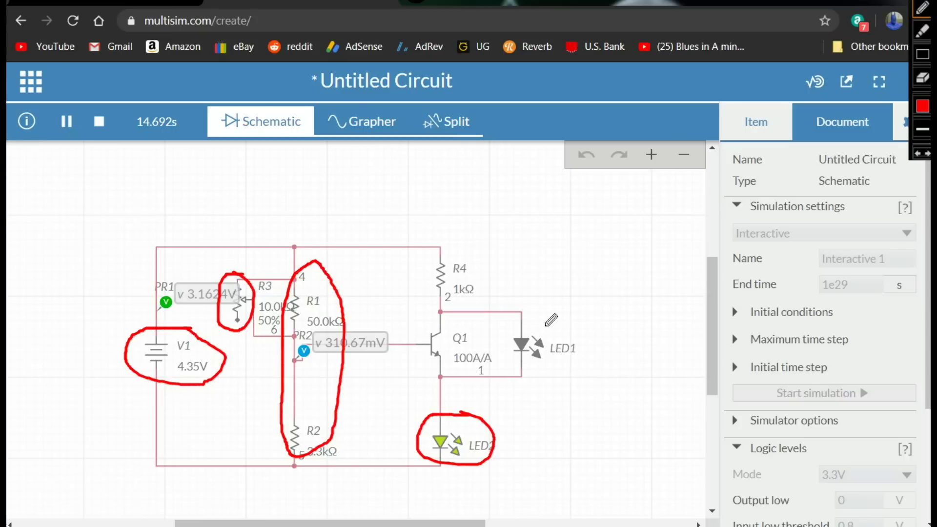
mouse_move(546, 324)
left_mouse_down()
mouse_move(516, 322)
mouse_move(505, 337)
mouse_move(525, 368)
mouse_move(549, 370)
mouse_move(572, 345)
mouse_move(543, 325)
left_mouse_up()
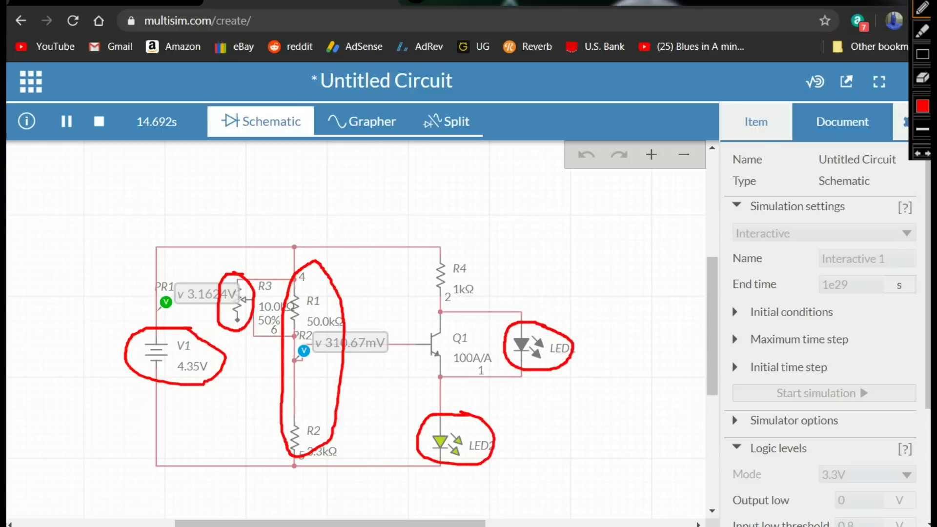
left_click(922, 153)
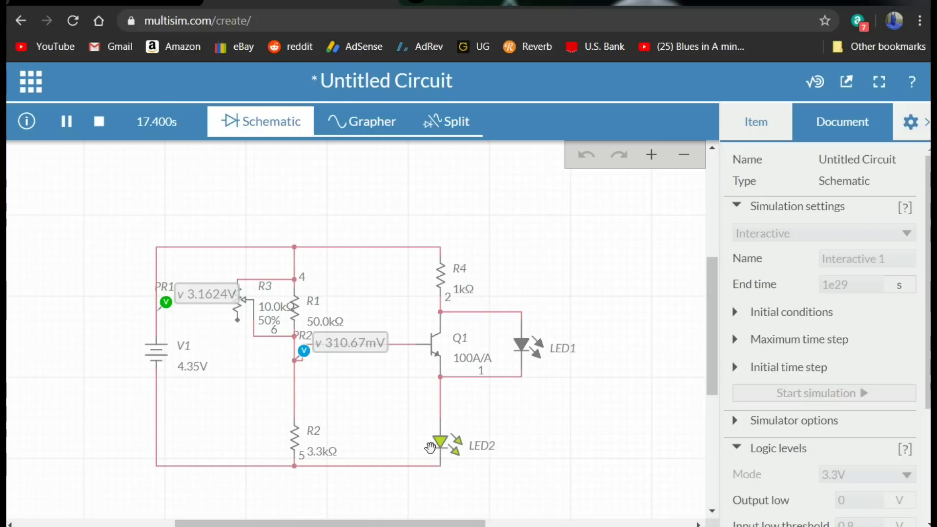
Drag V1's voltage down from 4.35V through 3.55V to 2.80V, then deselect it
left_click(193, 367)
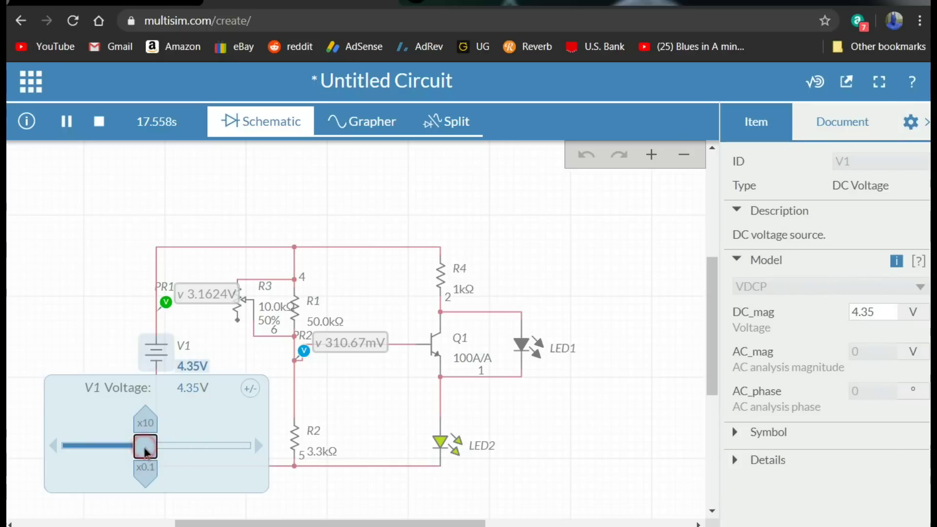
left_click_drag(139, 450, 133, 450)
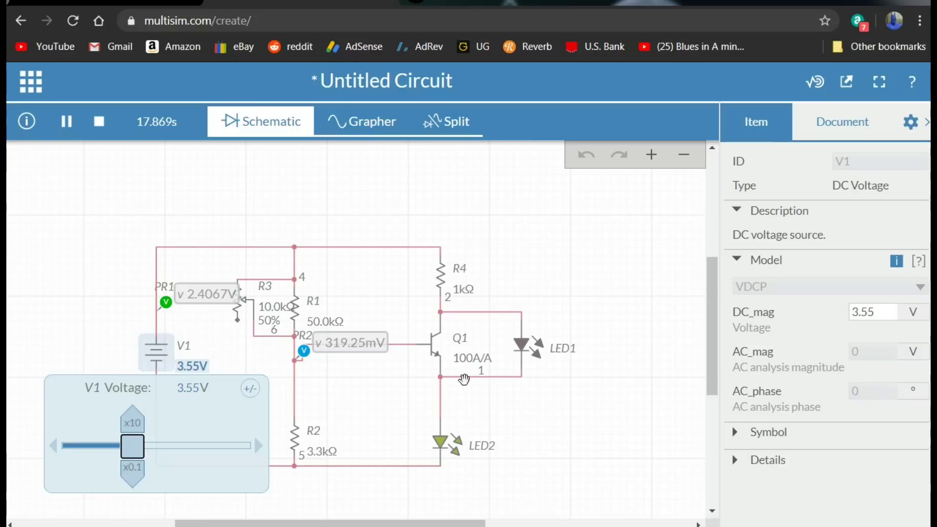
left_click(131, 452)
mouse_move(119, 453)
left_mouse_down()
mouse_move(110, 453)
mouse_move(120, 454)
left_mouse_up()
left_click(122, 299)
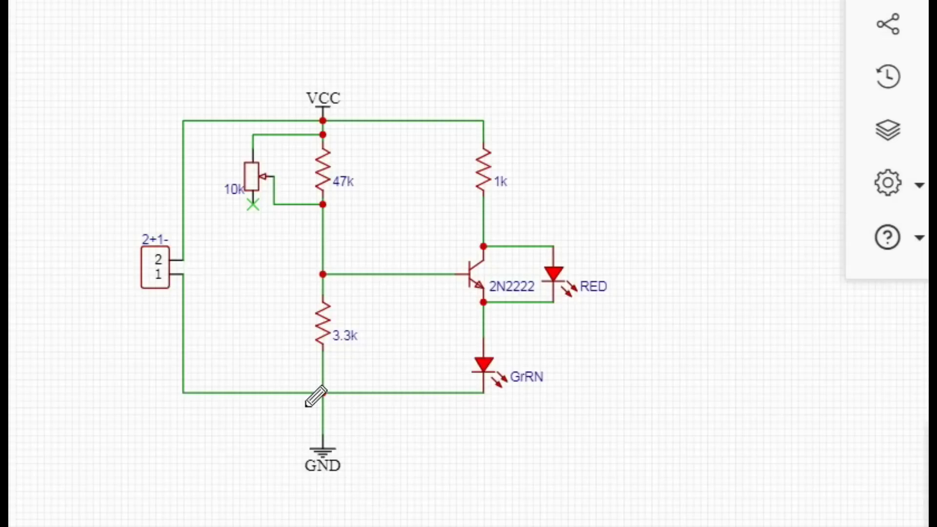
Circle the power connector, 10k pot, 47k/3.3k divider, 2N2222, 1k resistor, RED and GrRN LEDs, then clear
mouse_move(188, 236)
left_mouse_down()
mouse_move(131, 234)
mouse_move(112, 255)
mouse_move(126, 284)
mouse_move(157, 293)
mouse_move(186, 285)
mouse_move(191, 232)
left_mouse_up()
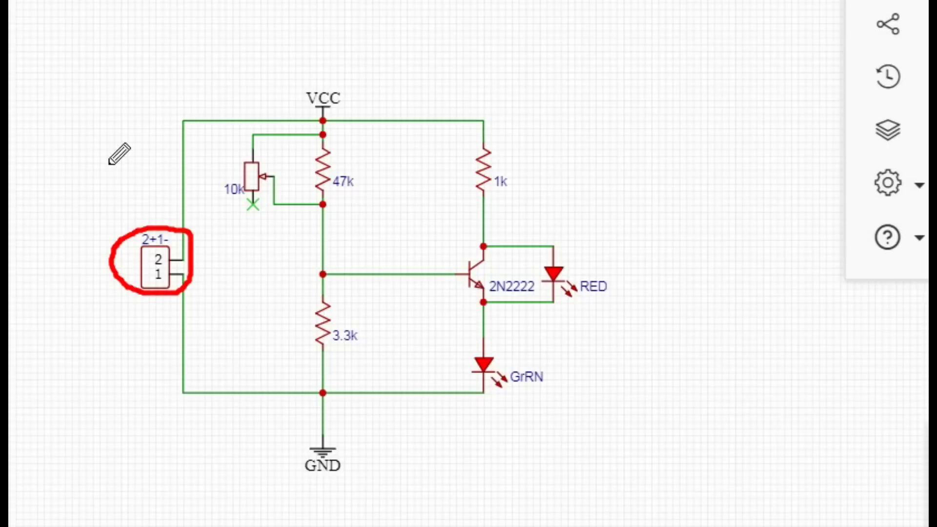
left_click(263, 155)
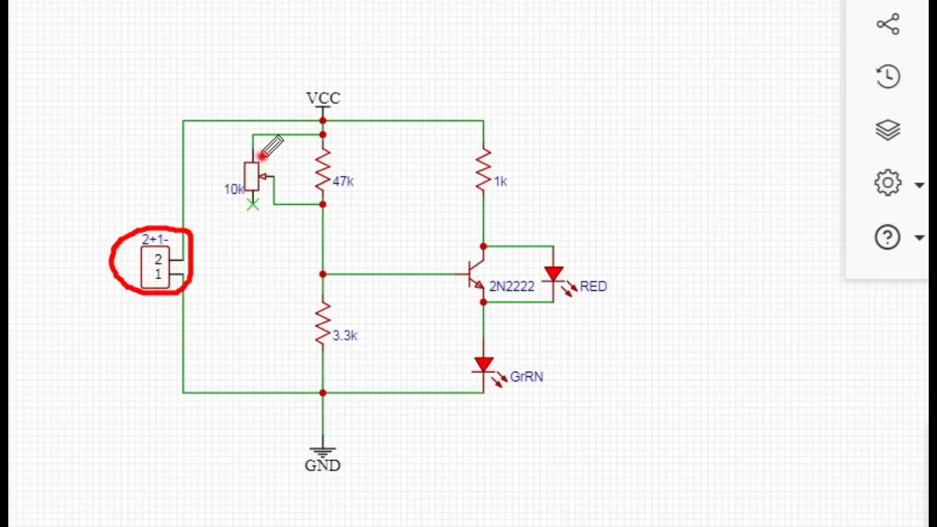
mouse_move(263, 154)
left_mouse_down()
mouse_move(229, 165)
mouse_move(258, 183)
mouse_move(262, 157)
mouse_move(266, 169)
left_mouse_up()
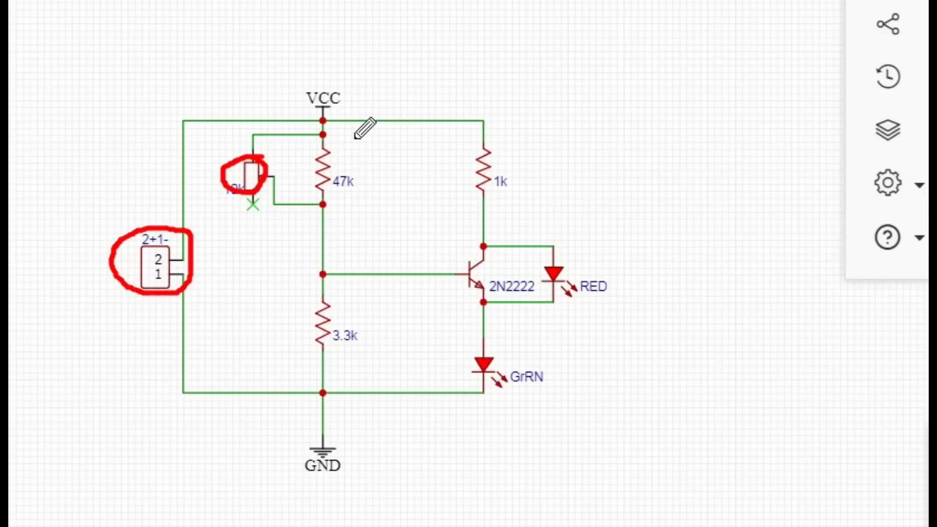
mouse_move(357, 138)
left_mouse_down()
mouse_move(305, 145)
mouse_move(294, 186)
mouse_move(301, 352)
mouse_move(347, 350)
mouse_move(378, 328)
mouse_move(356, 139)
left_mouse_up()
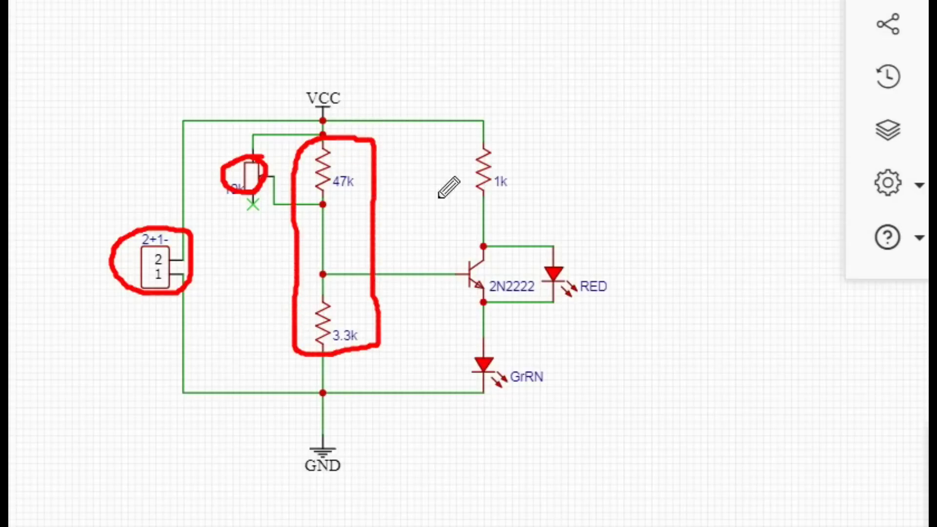
mouse_move(441, 233)
left_mouse_down()
mouse_move(455, 279)
mouse_move(488, 307)
mouse_move(505, 255)
mouse_move(479, 228)
mouse_move(440, 235)
left_mouse_up()
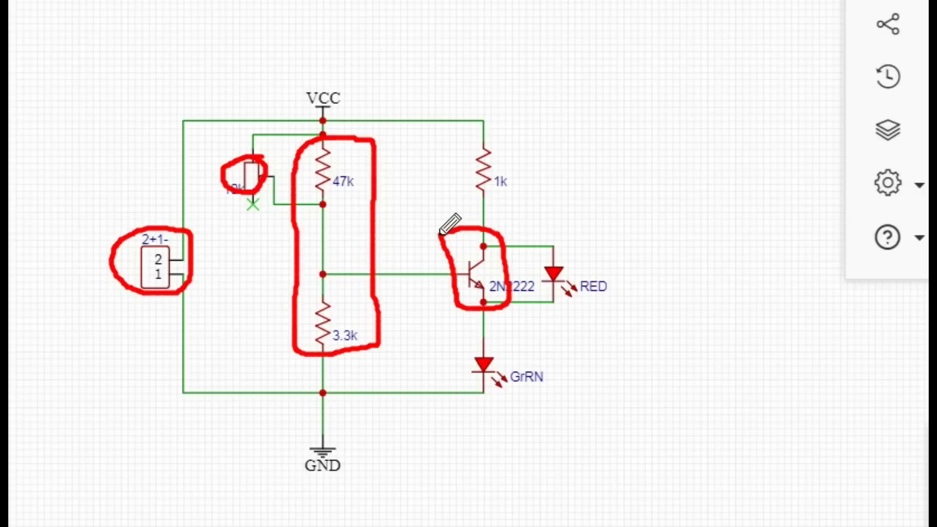
mouse_move(506, 145)
left_mouse_down()
mouse_move(465, 152)
mouse_move(459, 183)
mouse_move(503, 193)
mouse_move(506, 147)
left_mouse_up()
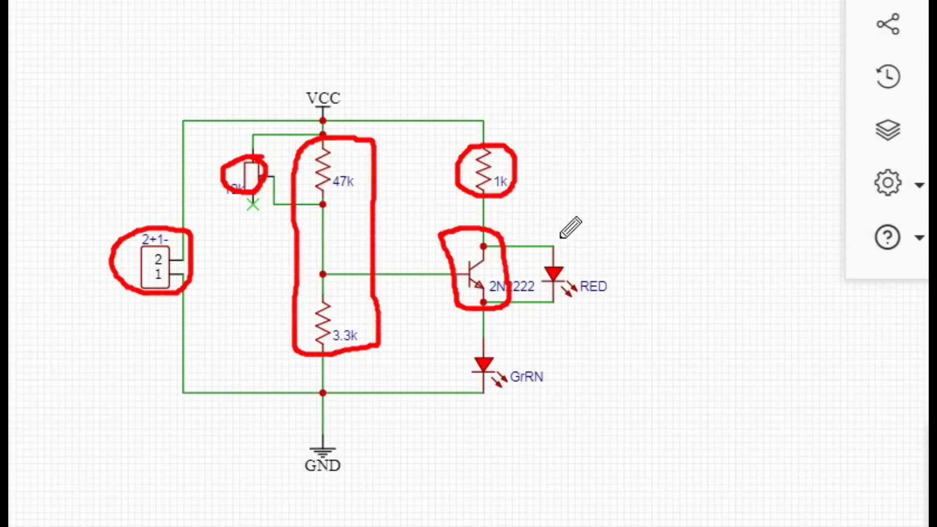
mouse_move(571, 238)
left_mouse_down()
mouse_move(549, 237)
mouse_move(534, 265)
mouse_move(536, 301)
mouse_move(611, 301)
mouse_move(630, 256)
mouse_move(555, 232)
left_mouse_up()
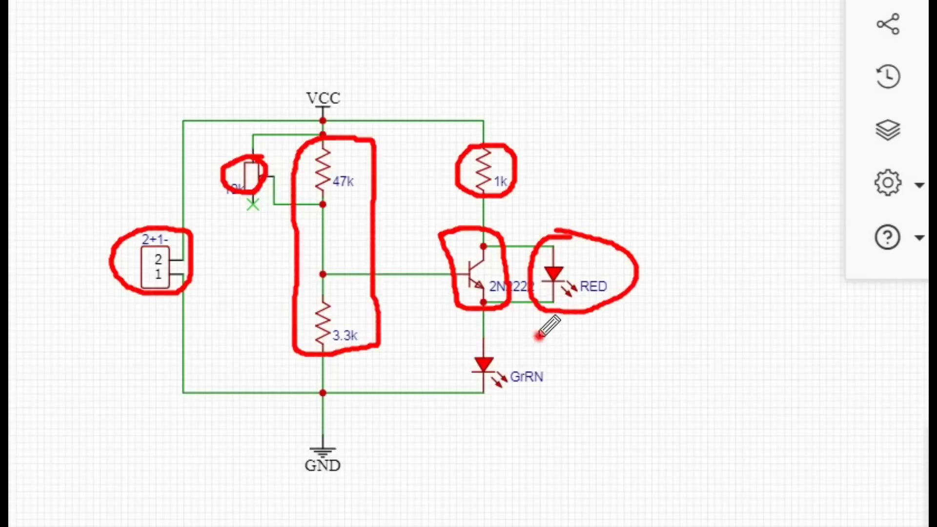
mouse_move(540, 335)
left_mouse_down()
mouse_move(500, 333)
mouse_move(457, 348)
mouse_move(459, 376)
mouse_move(524, 393)
mouse_move(577, 365)
mouse_move(539, 336)
left_mouse_up()
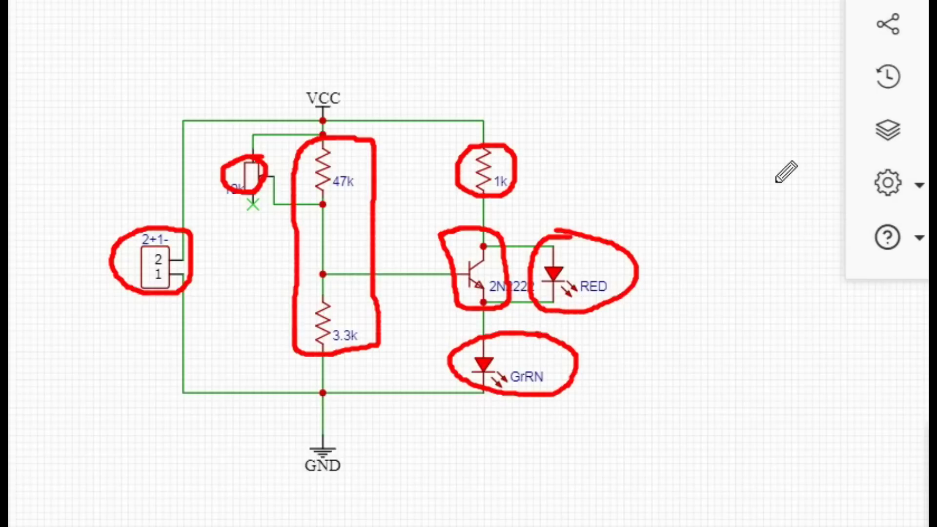
key("Escape")
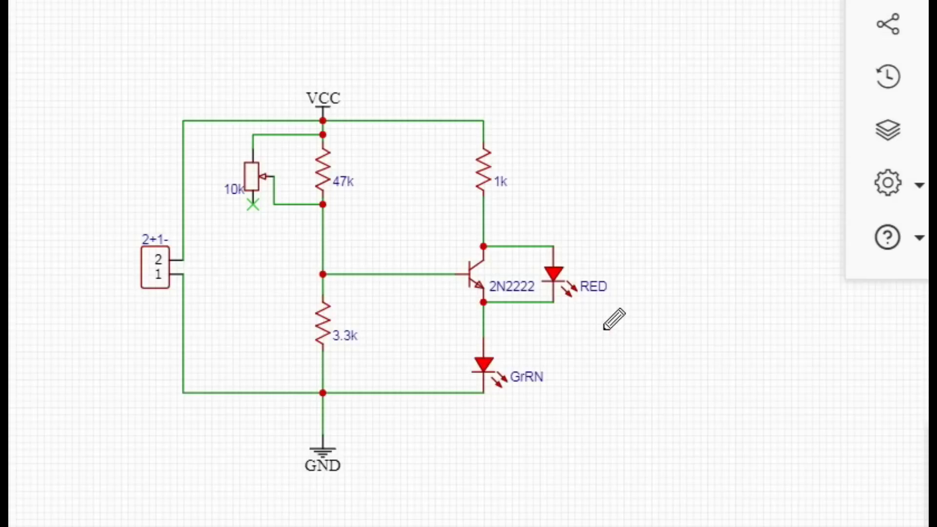
mouse_move(604, 328)
left_mouse_down()
mouse_move(532, 350)
mouse_move(534, 341)
mouse_move(539, 330)
mouse_move(535, 352)
mouse_move(583, 371)
left_mouse_up()
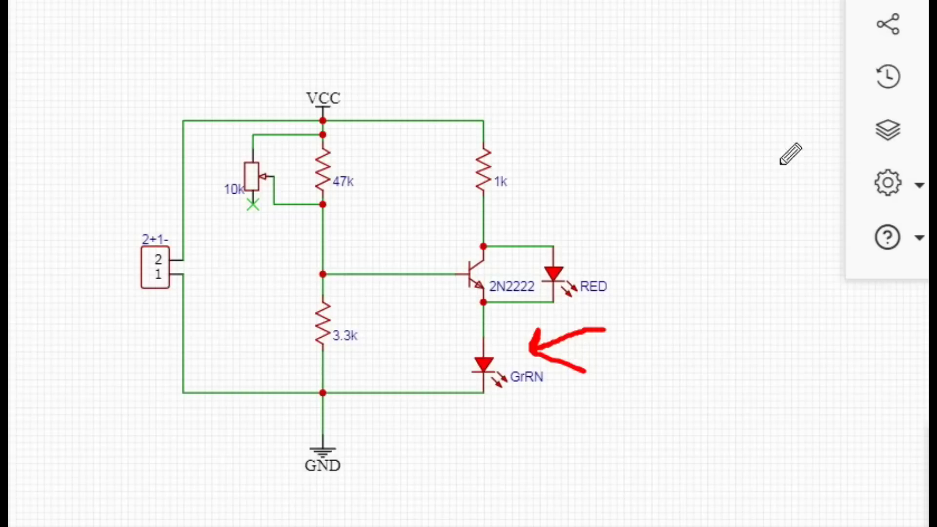
key("Escape")
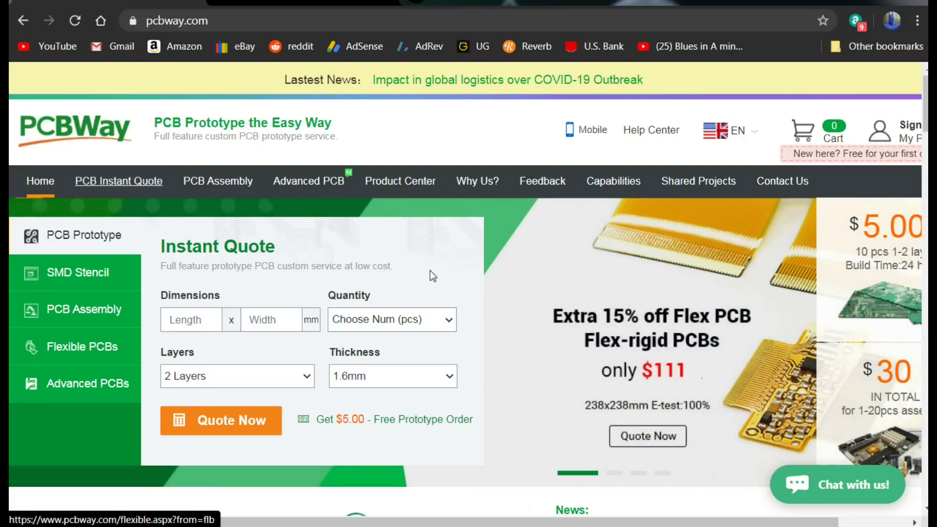
Go to PCBWay's PCB Instant Quote order page from the homepage
scroll(428, 272, "down", 5)
scroll(426, 284, "up", 5)
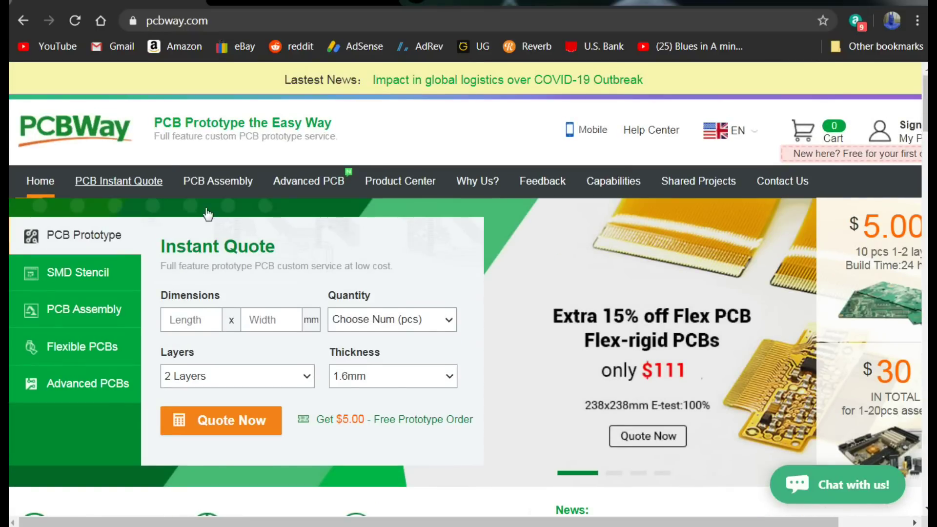
left_click(135, 184)
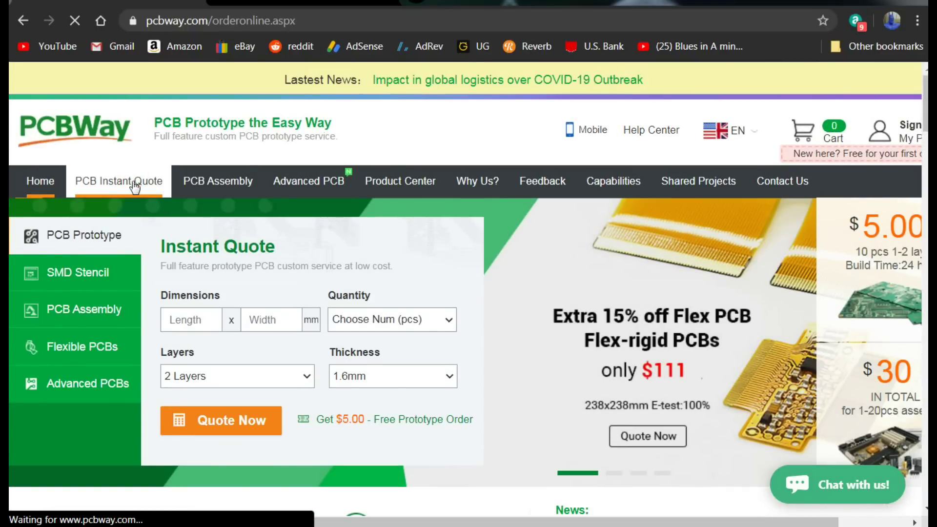
Switch to quick ordering and upload learnelectronics-battery-low-voltage.zip from the Downloads folder
scroll(196, 210, "down", 2)
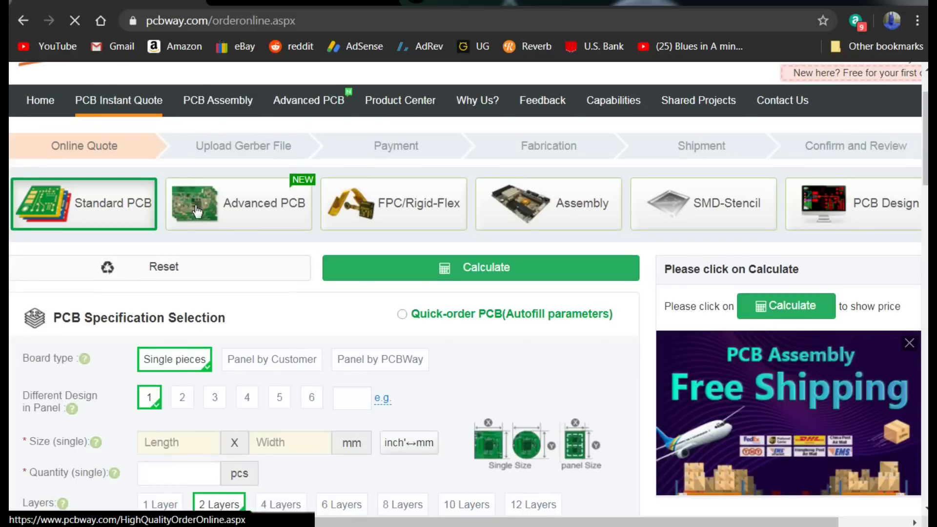
left_click(471, 317)
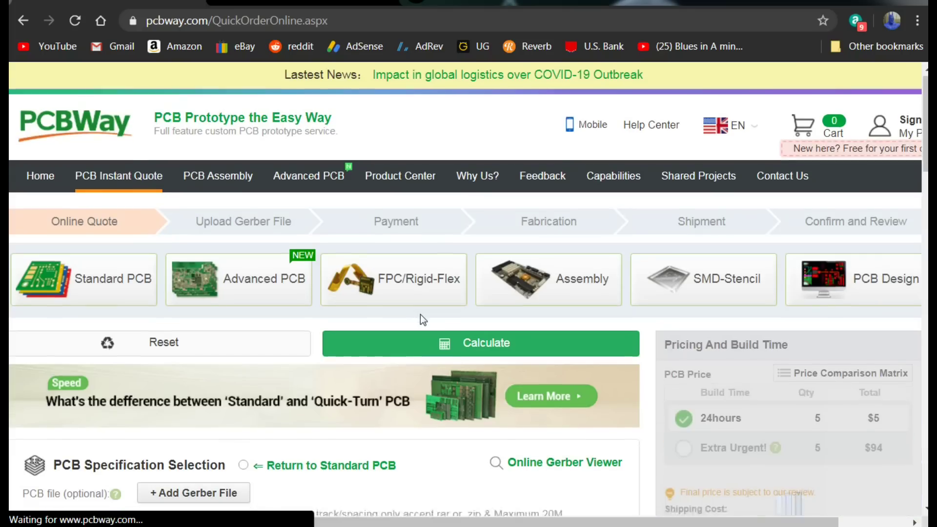
scroll(421, 315, "down", 2)
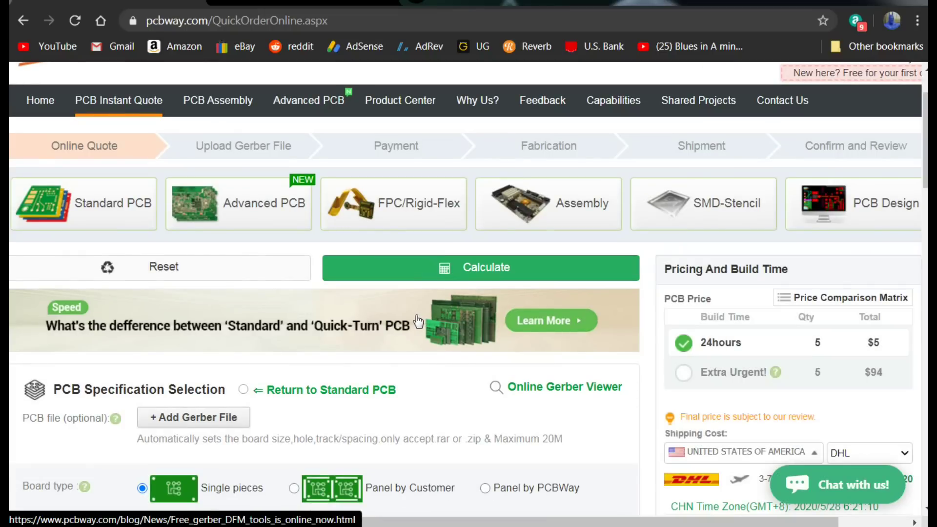
scroll(418, 320, "down", 4)
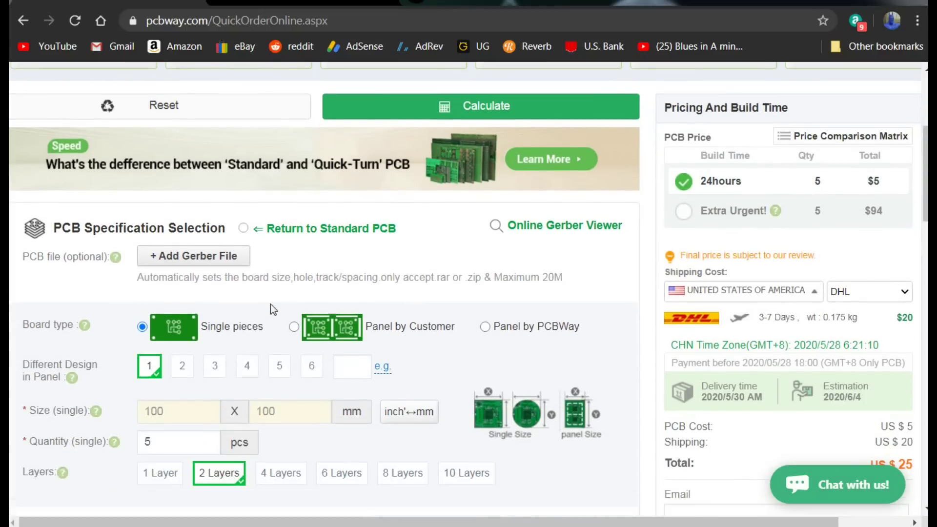
left_click(218, 257)
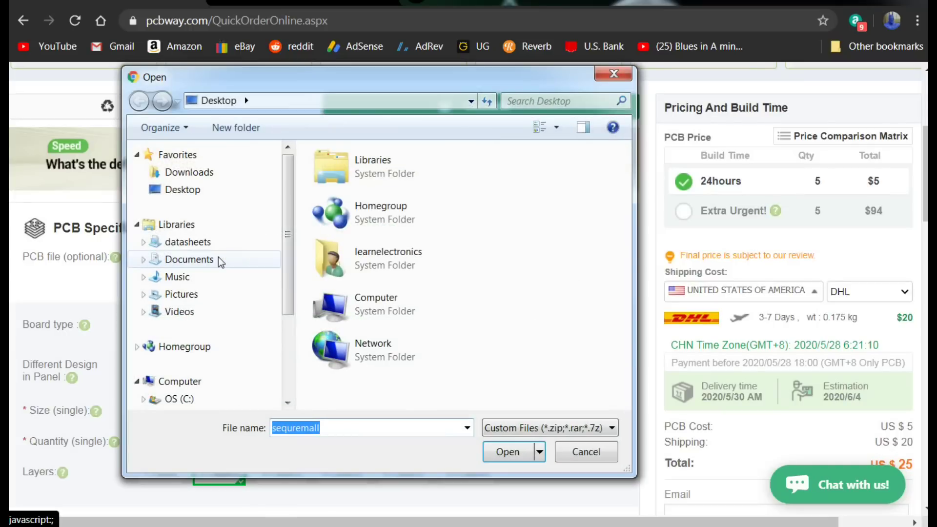
left_click(207, 172)
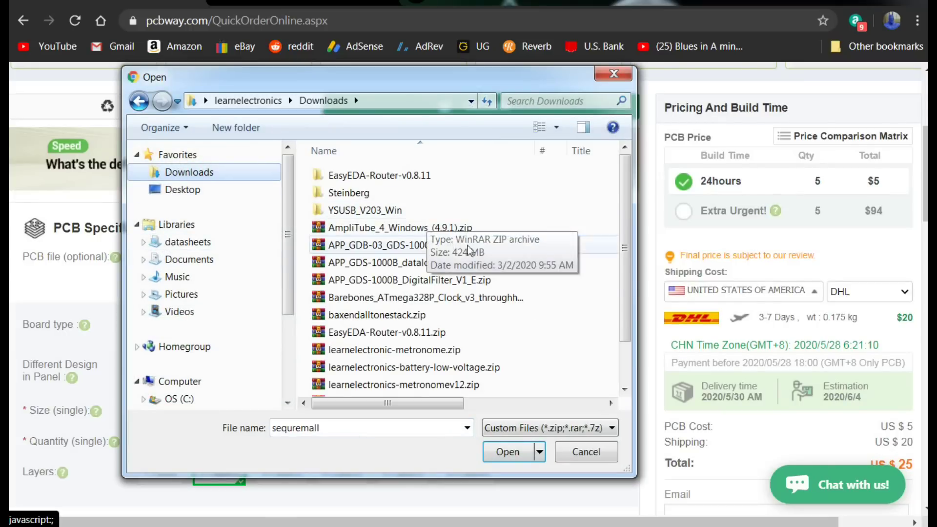
scroll(458, 323, "down", 1)
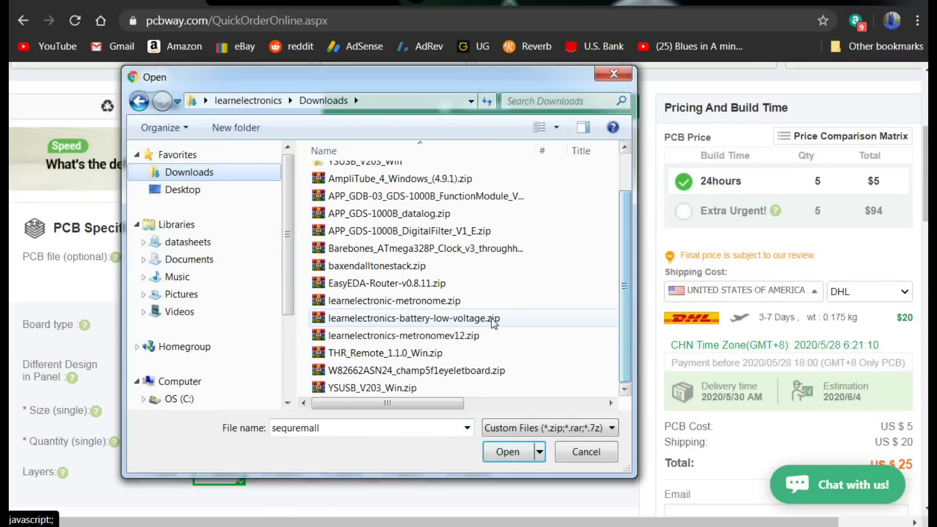
double_click(457, 318)
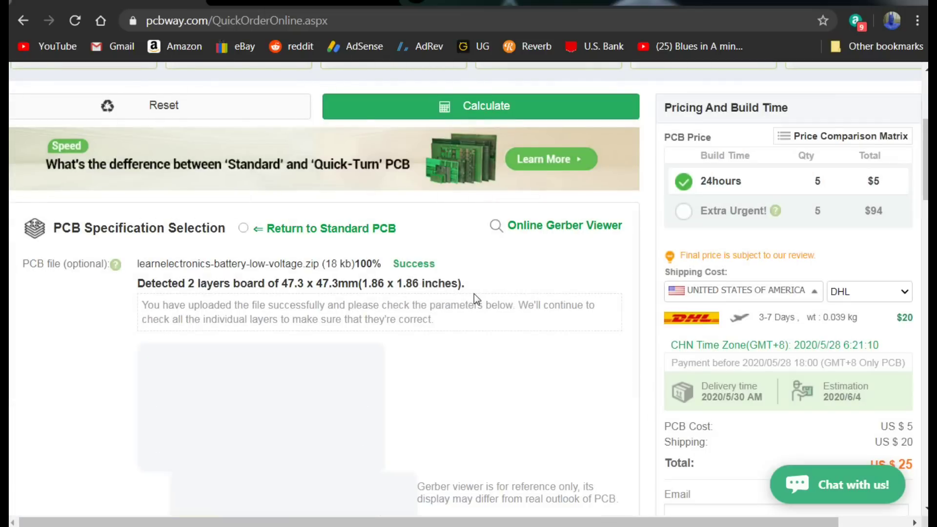
Change the solder mask colour from Green to Black
scroll(472, 297, "down", 3)
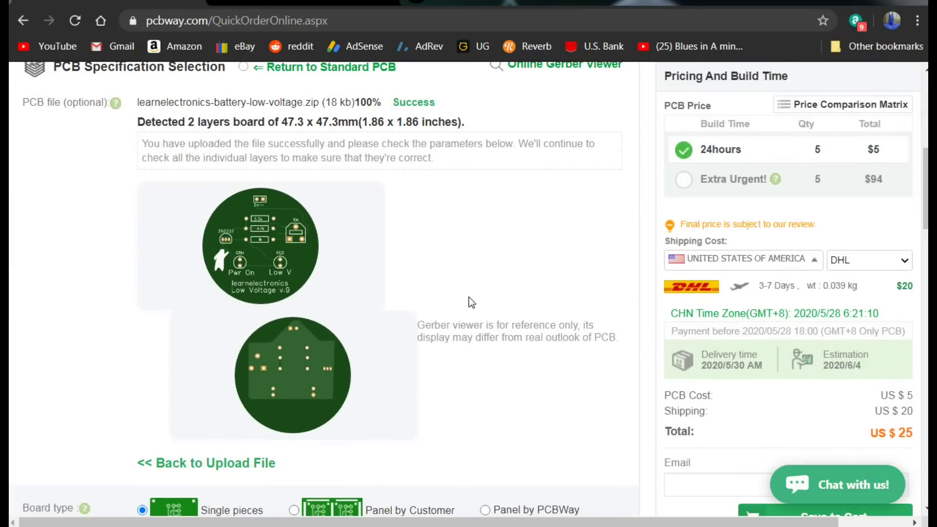
scroll(468, 303, "down", 6)
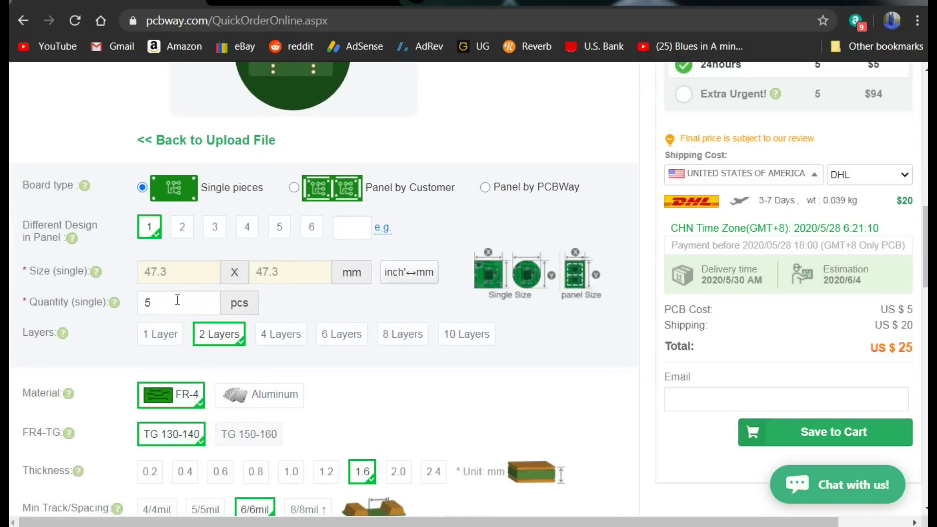
scroll(291, 305, "down", 3)
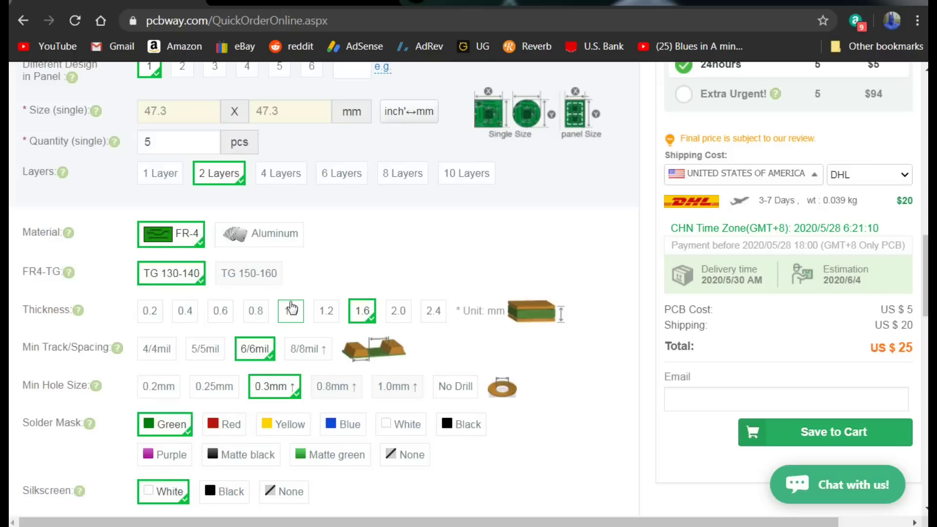
scroll(291, 307, "down", 2)
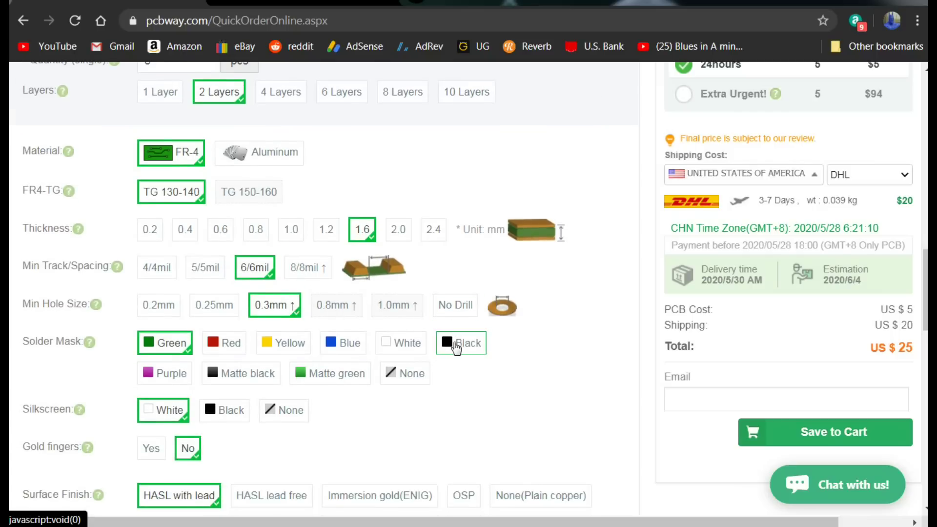
left_click(457, 346)
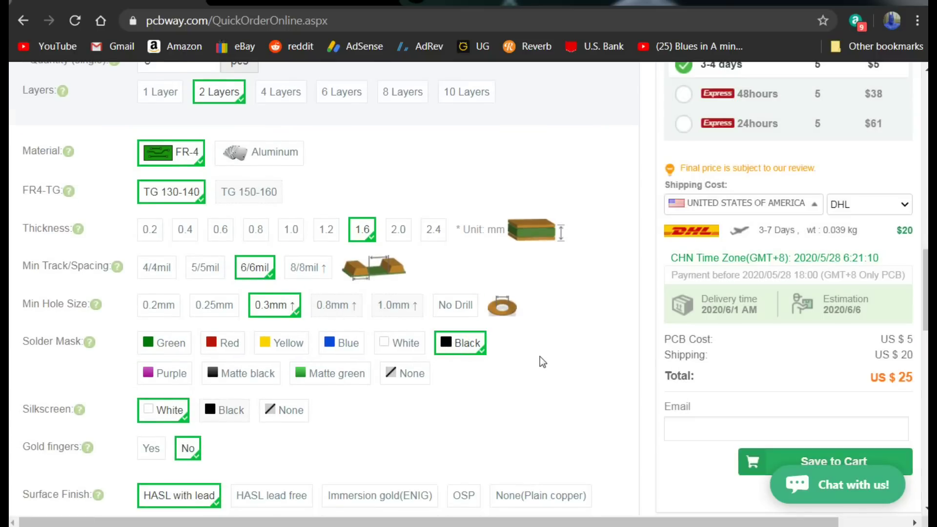
Check the Additional Options list and leave it set to None
scroll(540, 354, "down", 2)
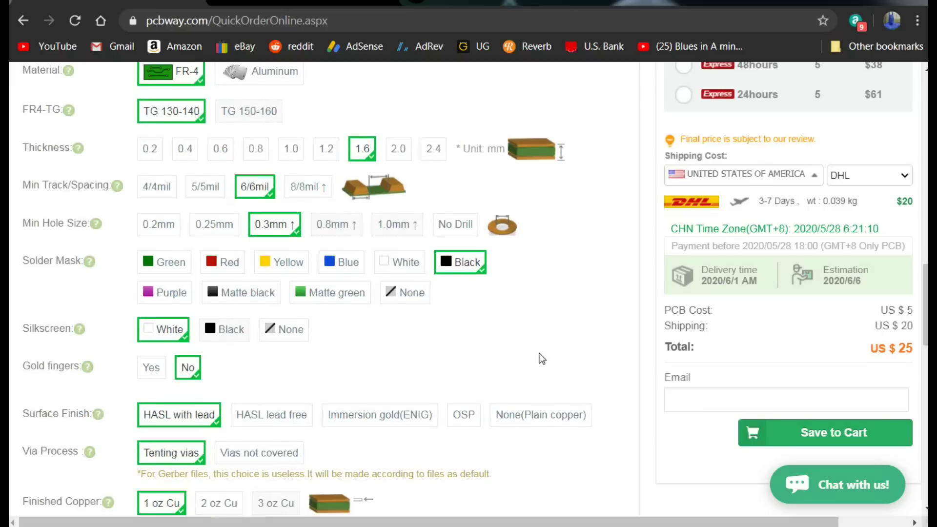
scroll(539, 353, "down", 4)
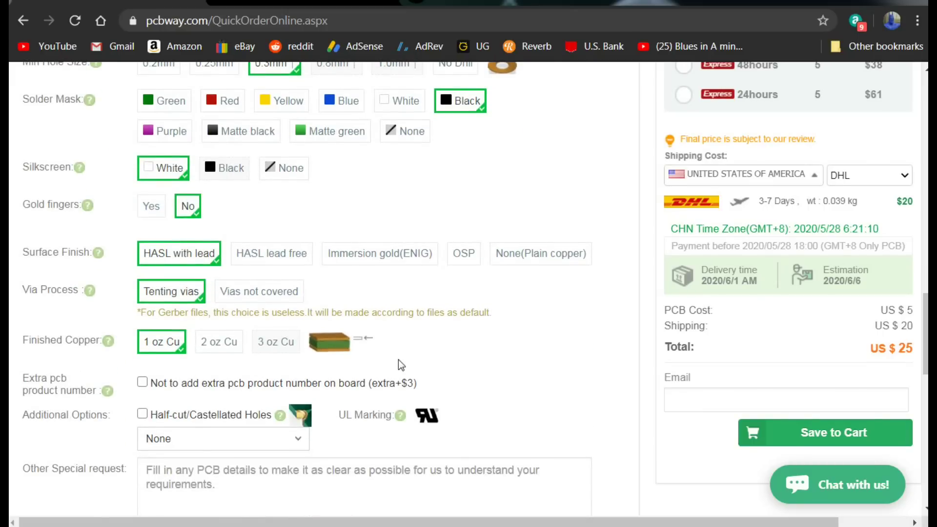
scroll(292, 352, "up", 7)
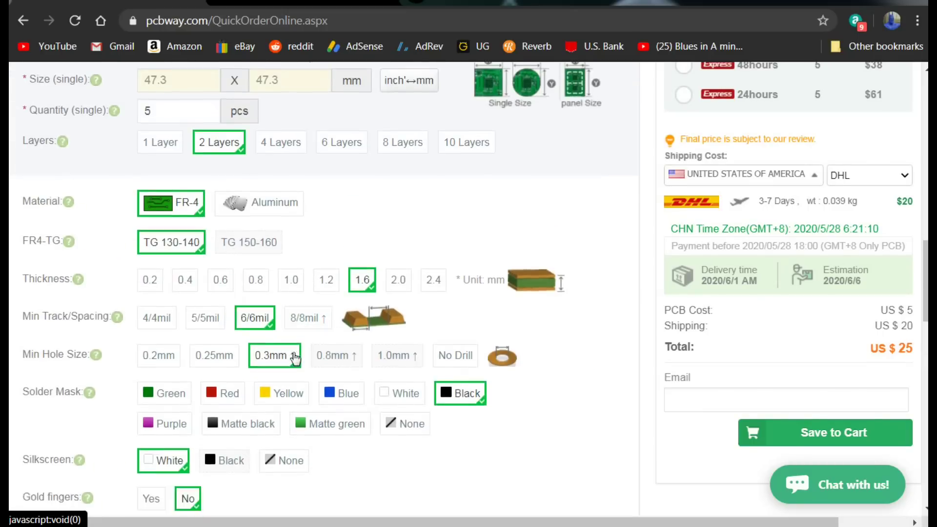
scroll(295, 358, "down", 9)
left_click(296, 359)
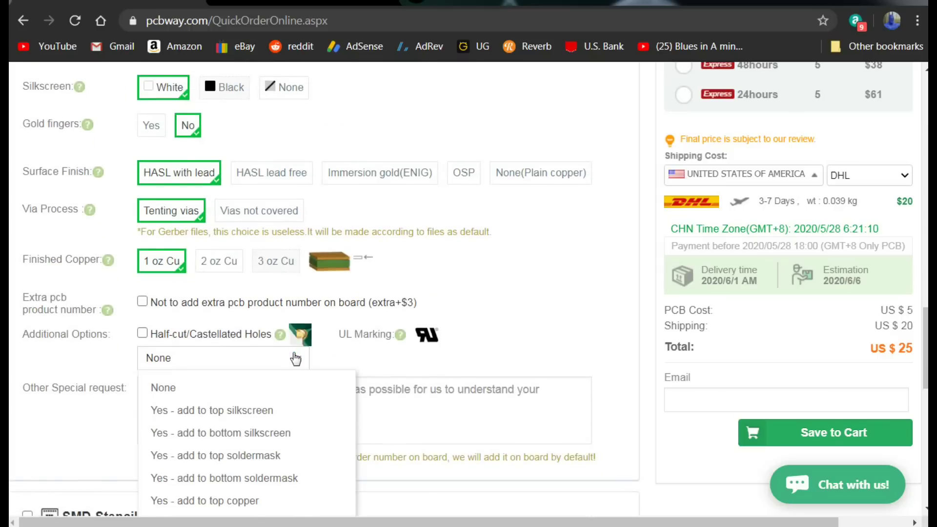
left_click(581, 326)
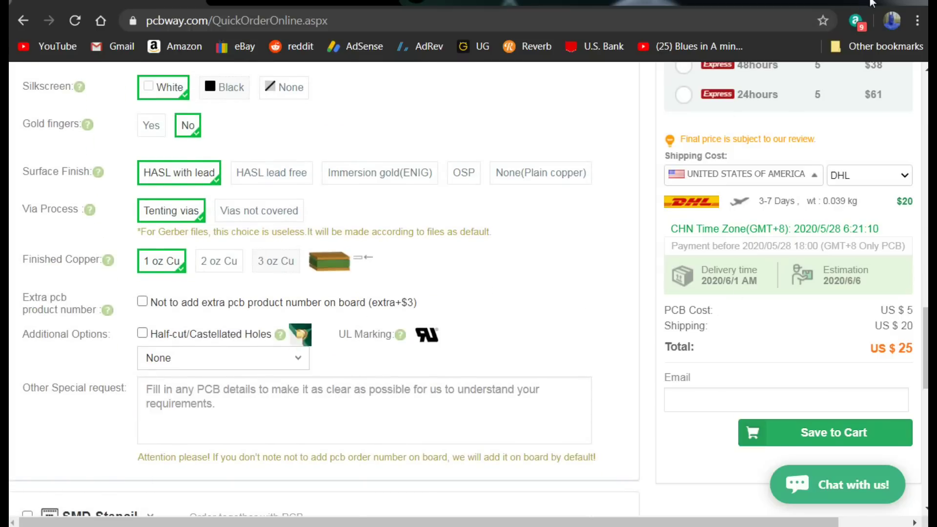
key("ctrl+shift+p")
mouse_move(913, 293)
left_mouse_down()
mouse_move(865, 300)
mouse_move(855, 322)
mouse_move(929, 313)
mouse_move(911, 299)
left_mouse_up()
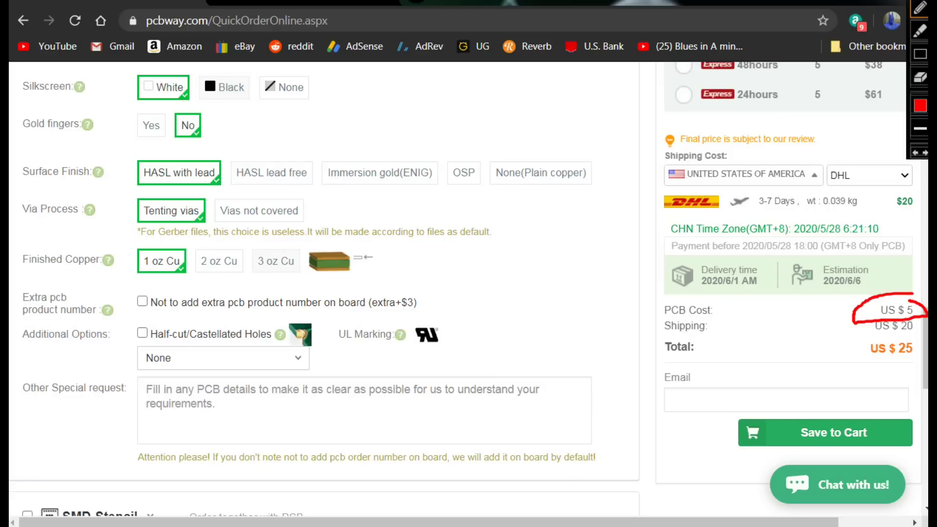
left_click(880, 179)
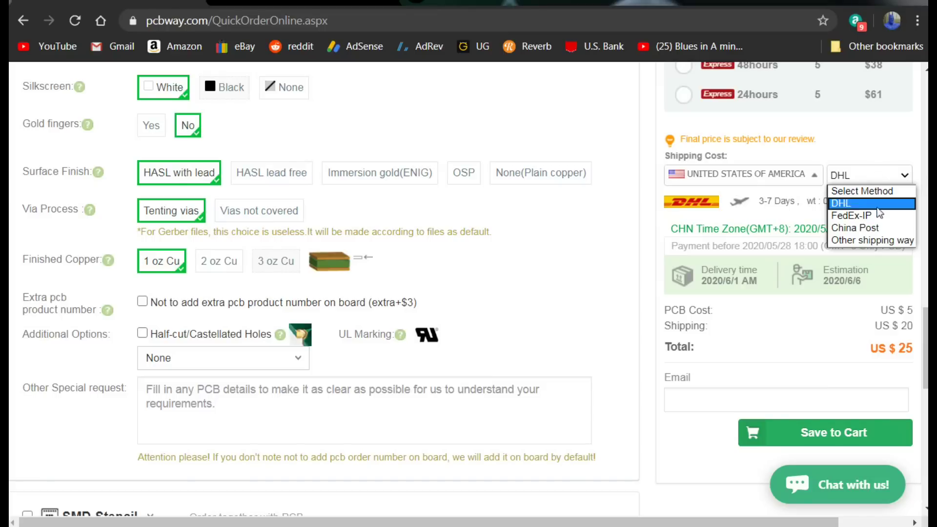
left_click(875, 227)
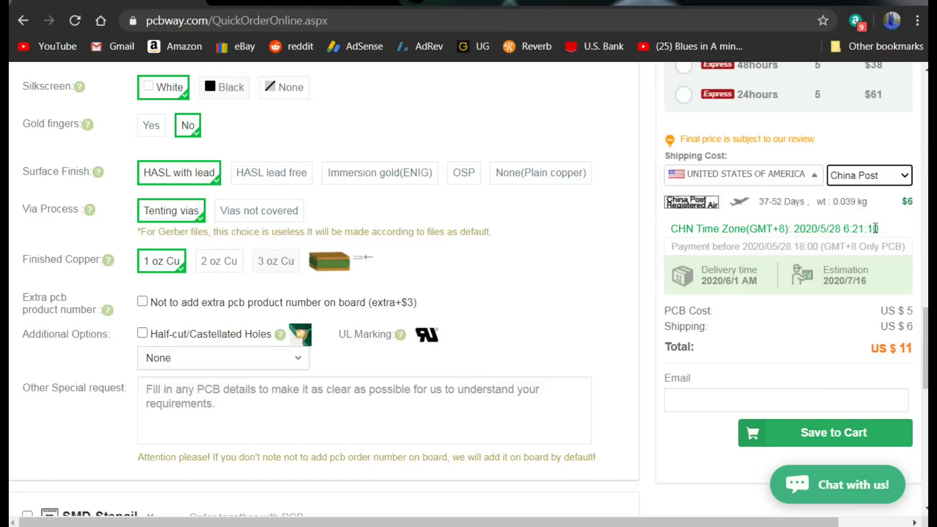
left_click(878, 180)
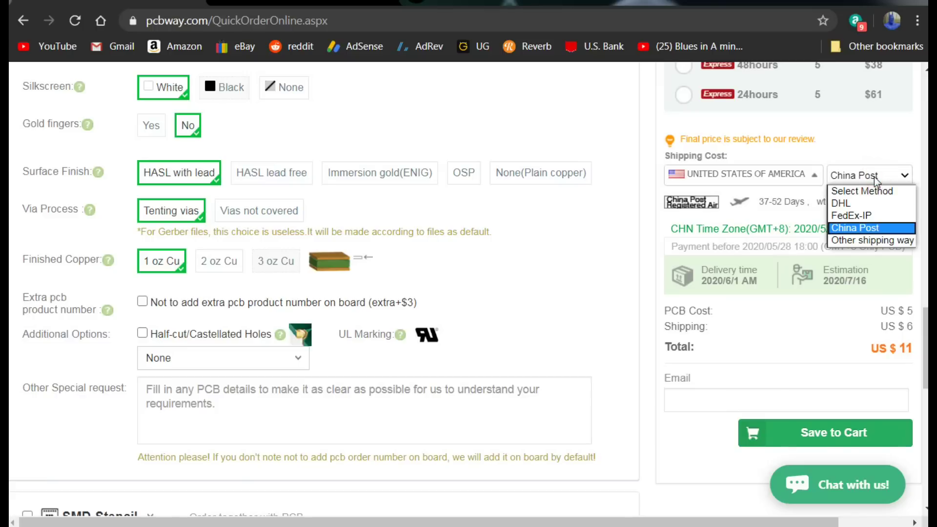
left_click(867, 214)
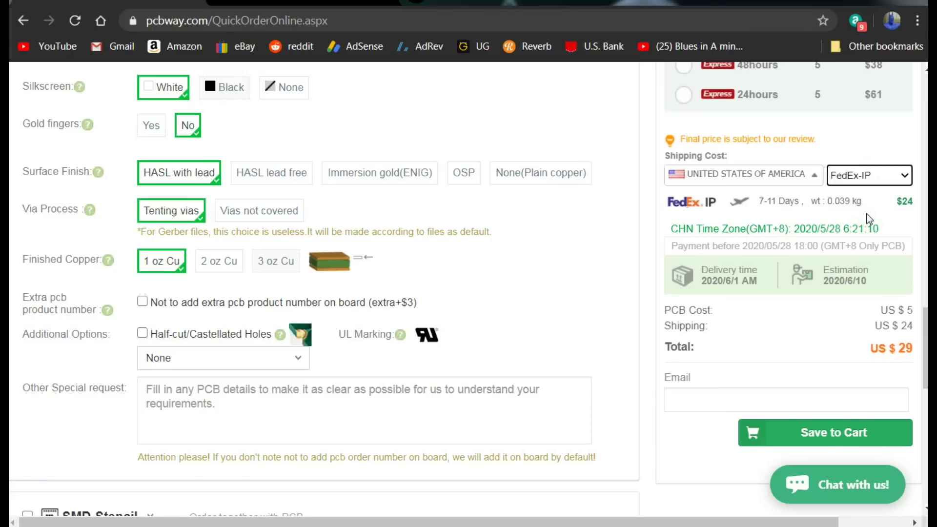
left_click(877, 180)
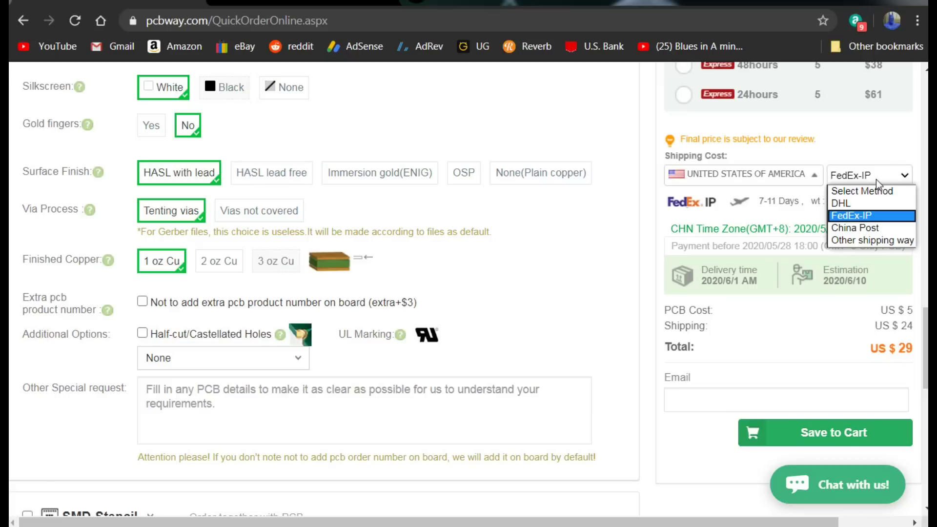
left_click(869, 202)
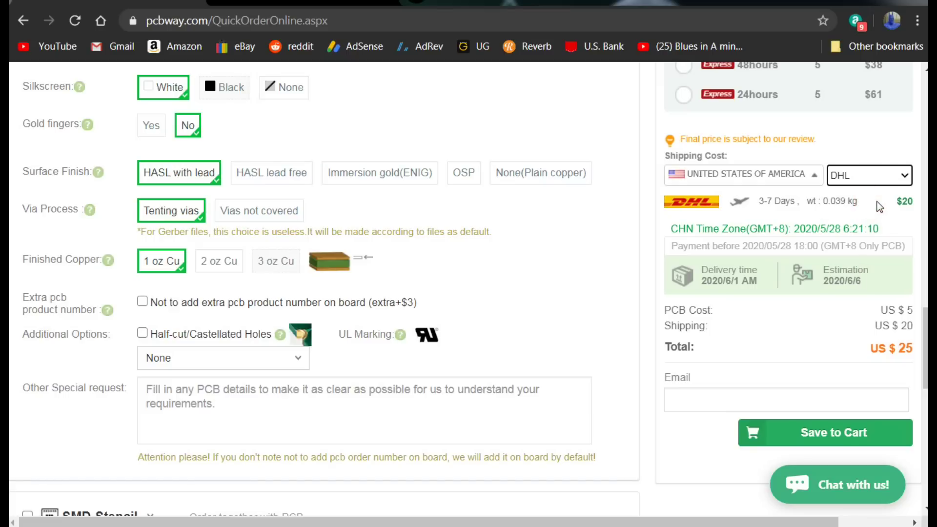